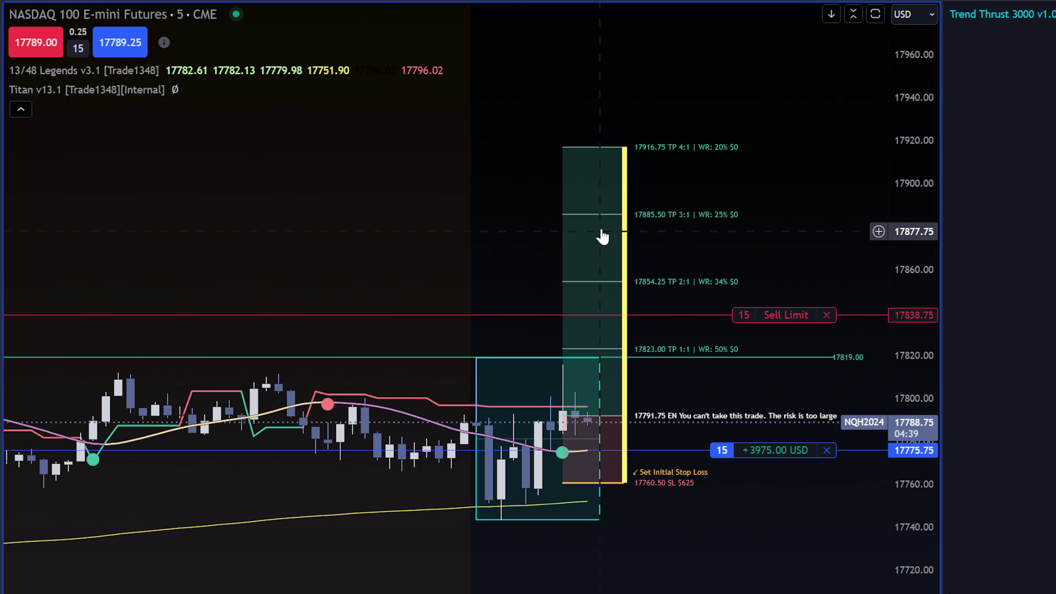
# Step: Zoom in on recent NQ bars to see the long's targets 17823.00–17916.75 and the 17760.50 stop
pyautogui.scroll(1, 593, 162)
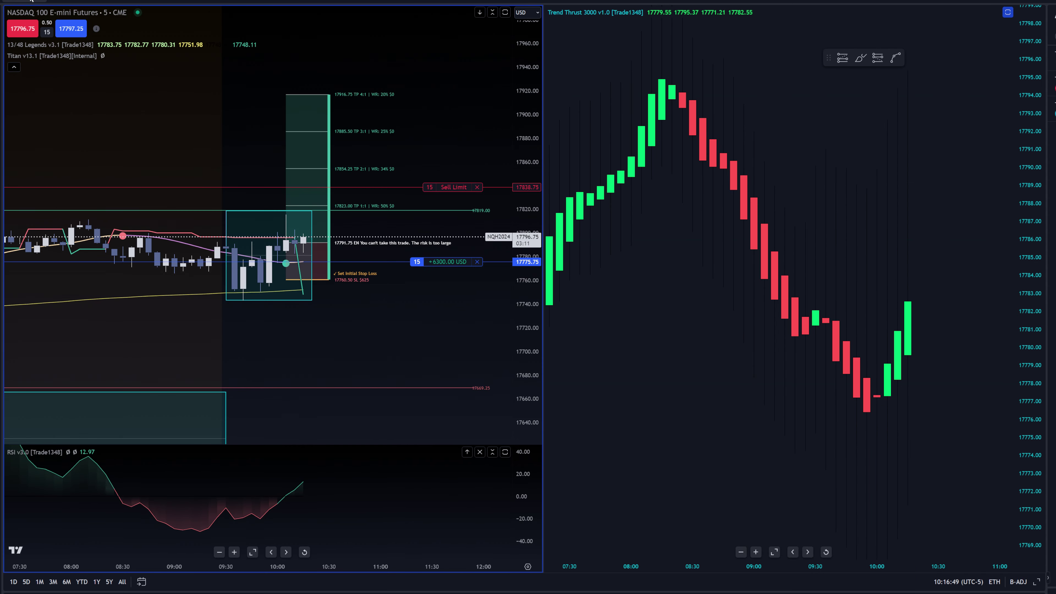
# Step: Load the S&P 500 E-mini chart and fit its 4996.50 long, targets 5003.50–5024.50, and 4989.50 stop
pyautogui.write('nq')
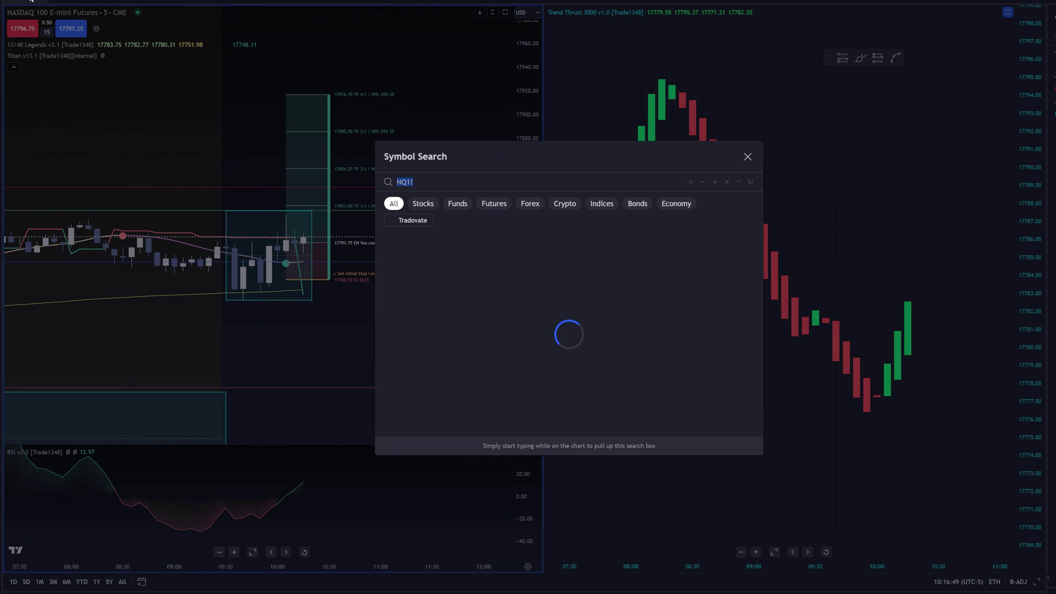
pyautogui.click(548, 244)
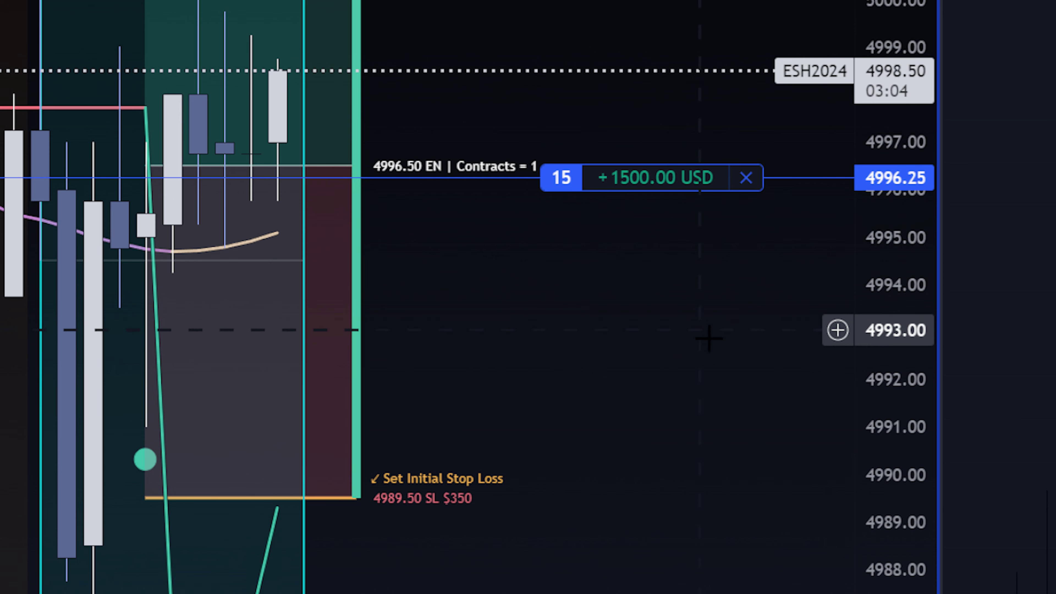
pyautogui.moveTo(886, 281); pyautogui.dragTo(895, 400)
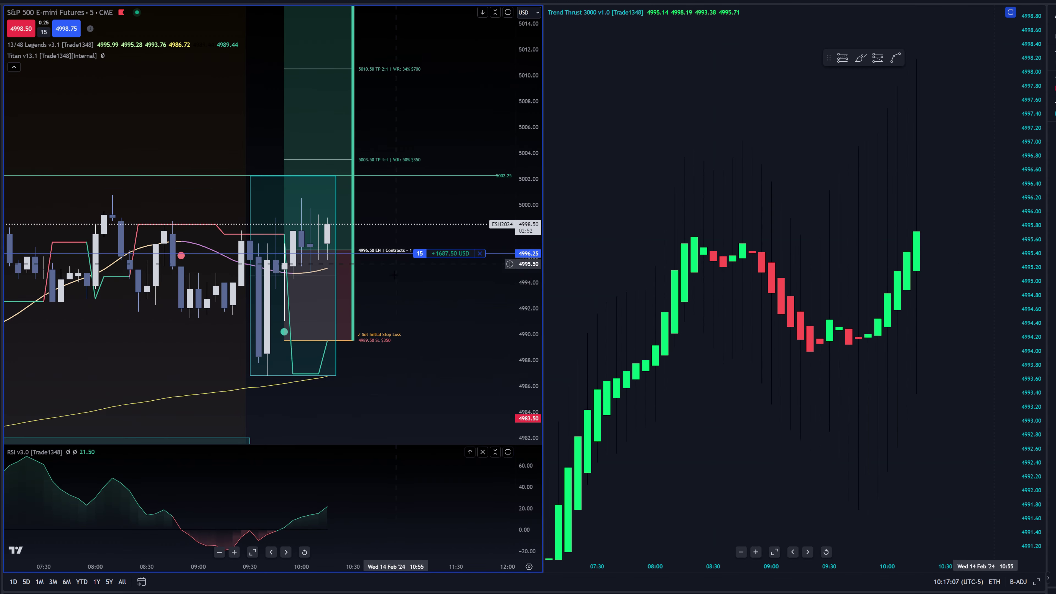
pyautogui.scroll(-5, 336, 326)
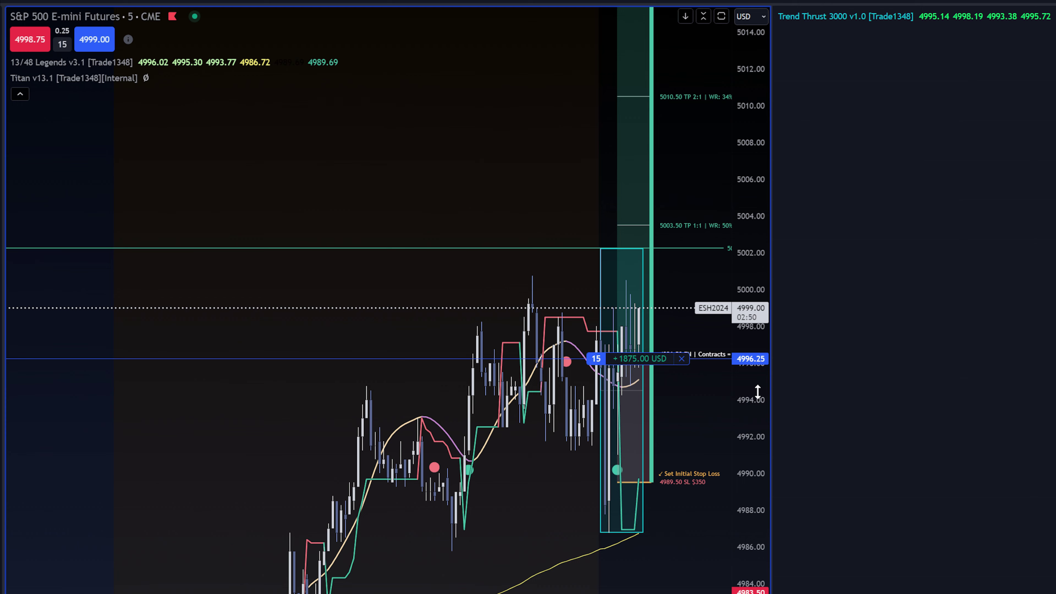
pyautogui.scroll(-5, 301, 299)
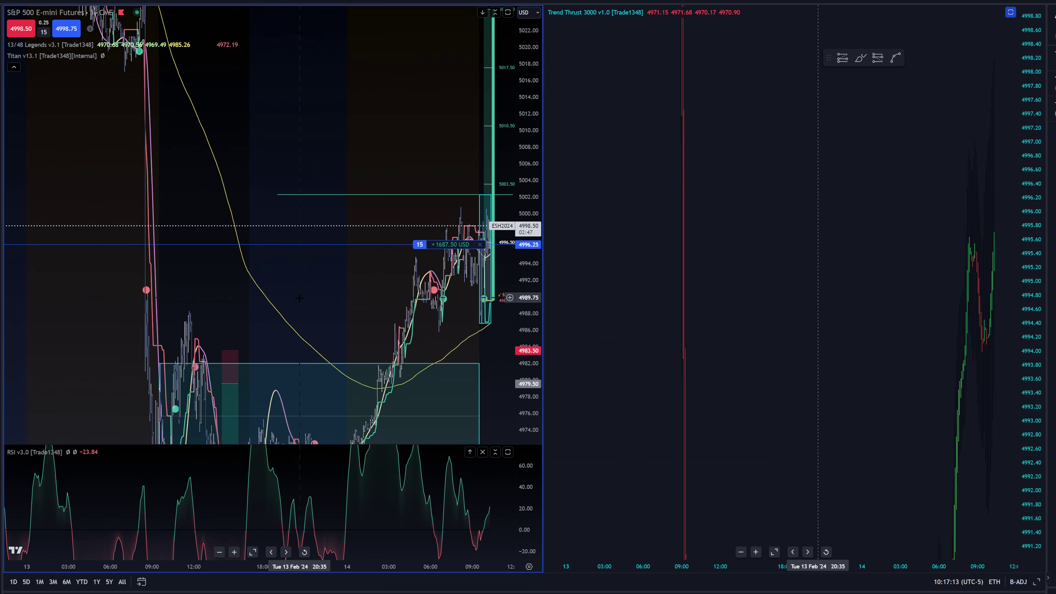
pyautogui.scroll(5, 299, 297)
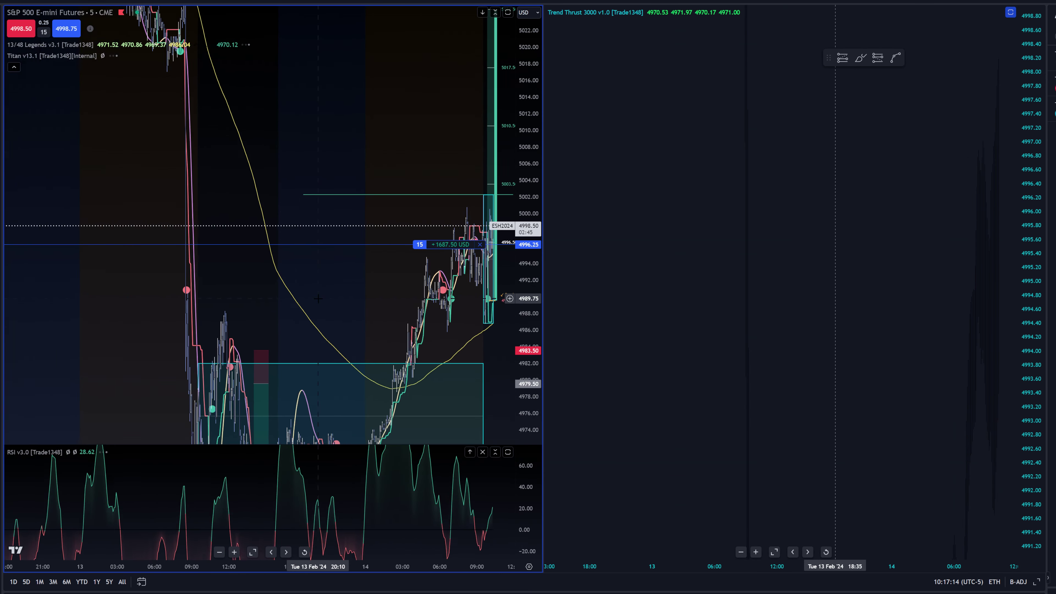
pyautogui.scroll(5, 327, 302)
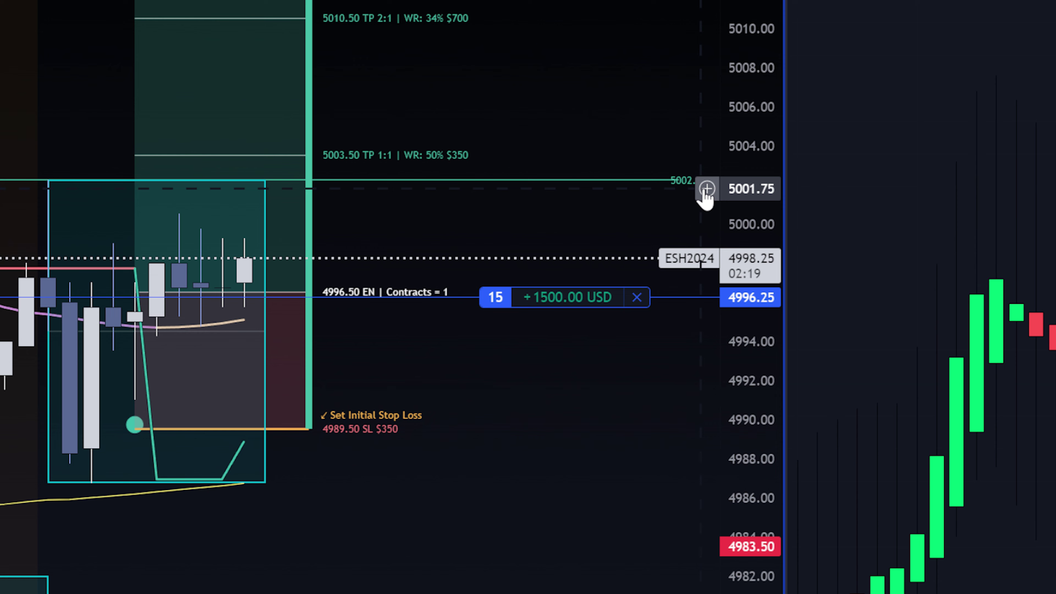
# Step: Place a 15-contract ESH2024 sell limit at 5001.75, then reload the NQ chart
pyautogui.click(706, 189)
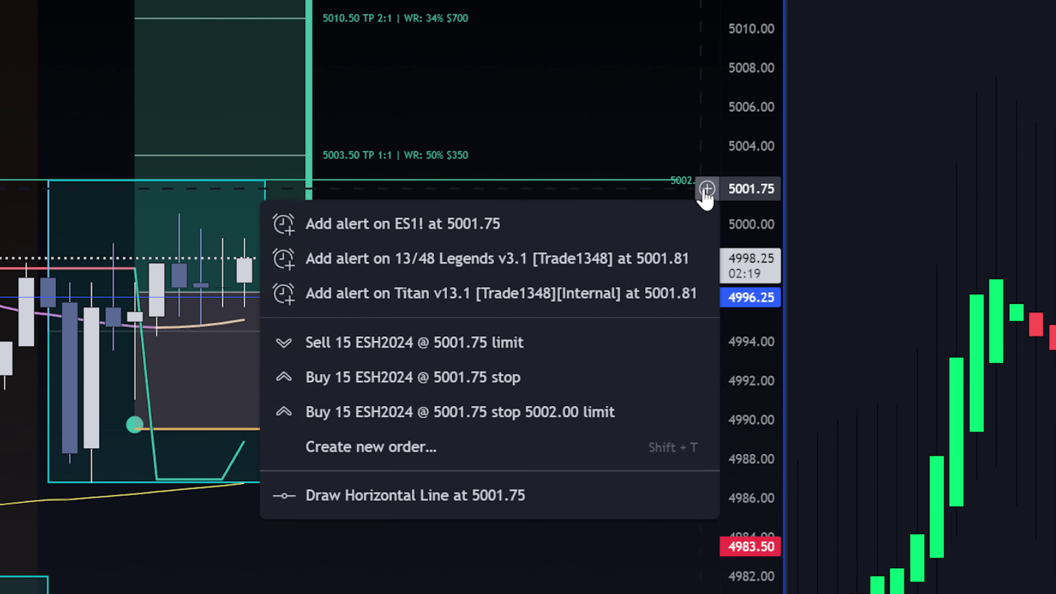
pyautogui.click(549, 343)
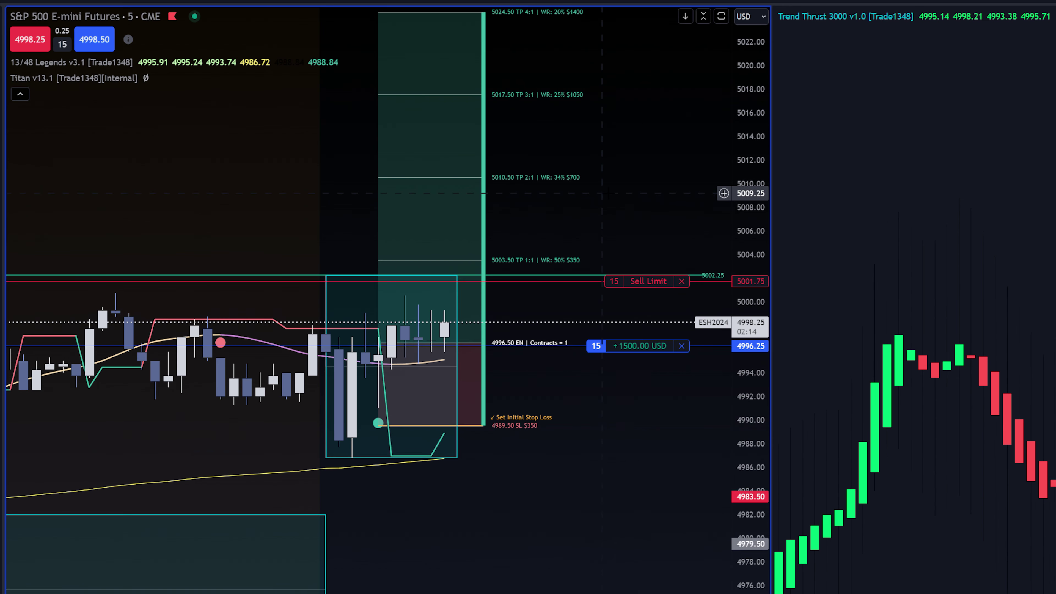
pyautogui.write('NQ')
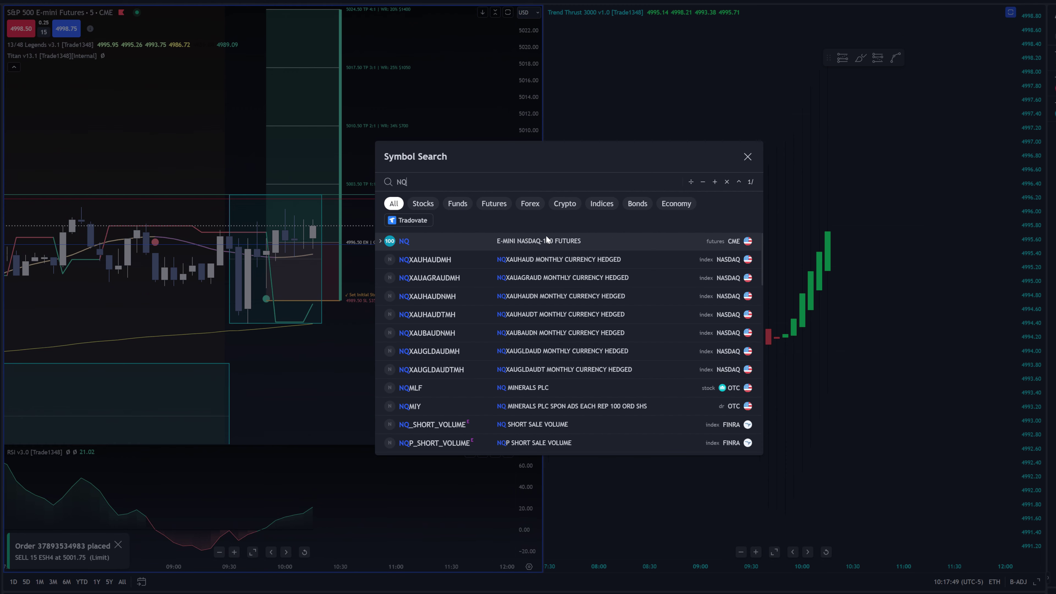
pyautogui.click(547, 240)
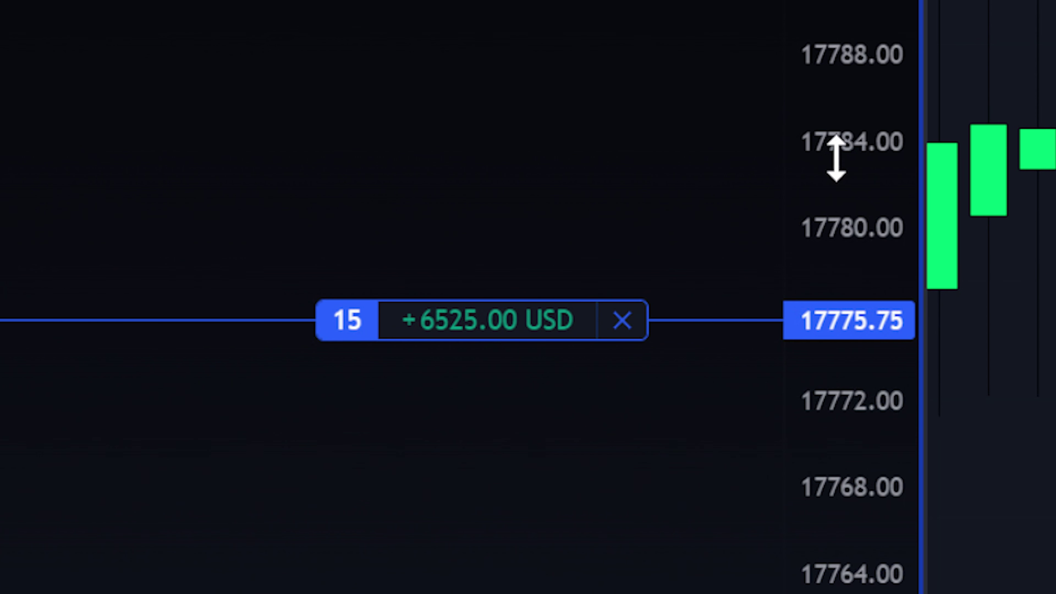
pyautogui.moveTo(836, 158); pyautogui.dragTo(898, 590)
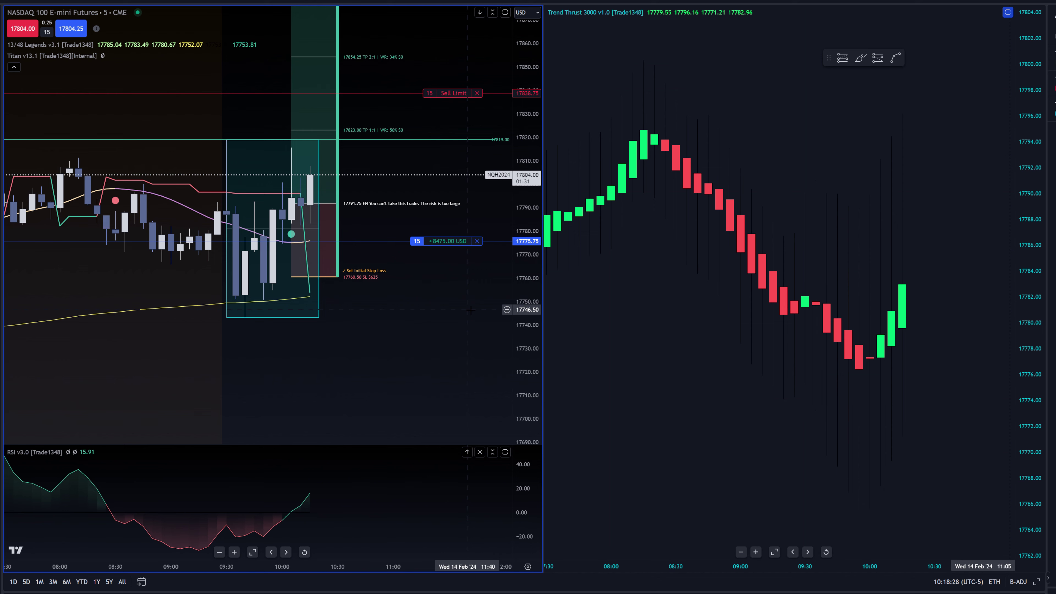
# Step: Compress the NQ price scale until all profit targets and the 17838.75 sell limit are visible
pyautogui.moveTo(525, 272); pyautogui.dragTo(522, 293)
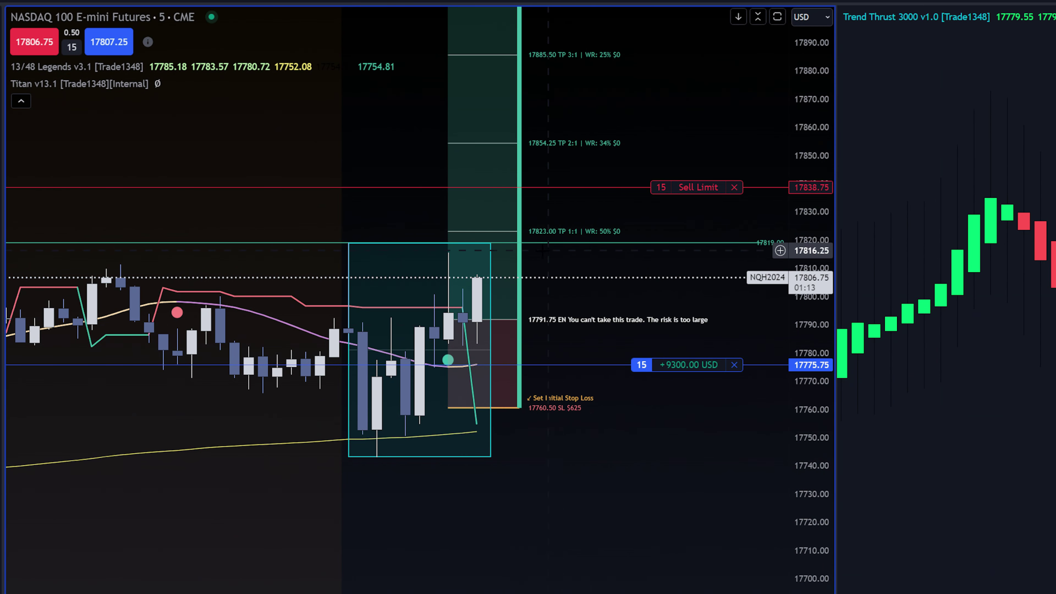
pyautogui.moveTo(812, 488); pyautogui.dragTo(813, 495)
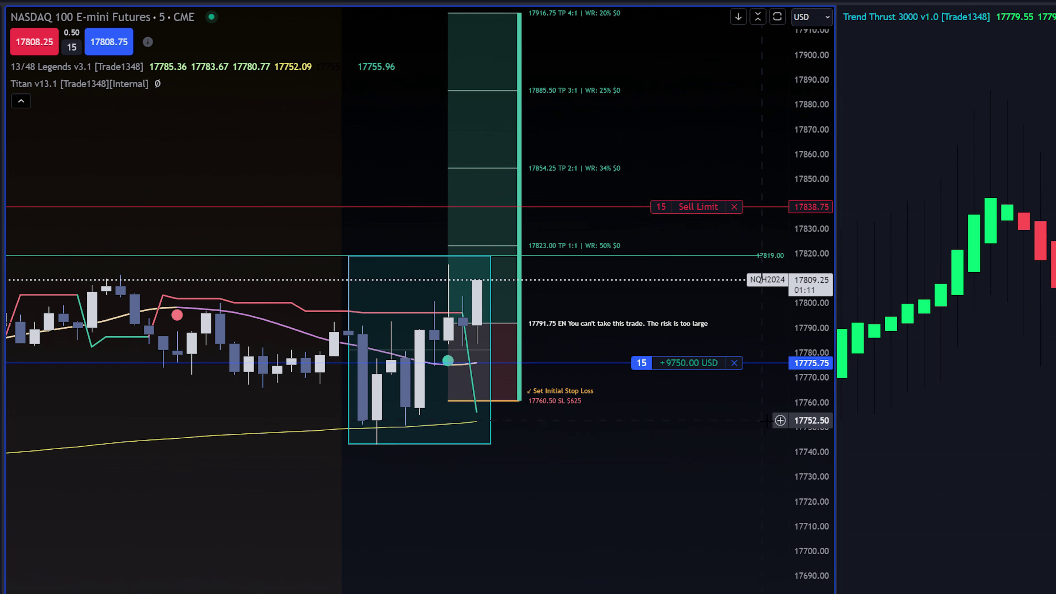
pyautogui.moveTo(808, 451); pyautogui.dragTo(808, 472)
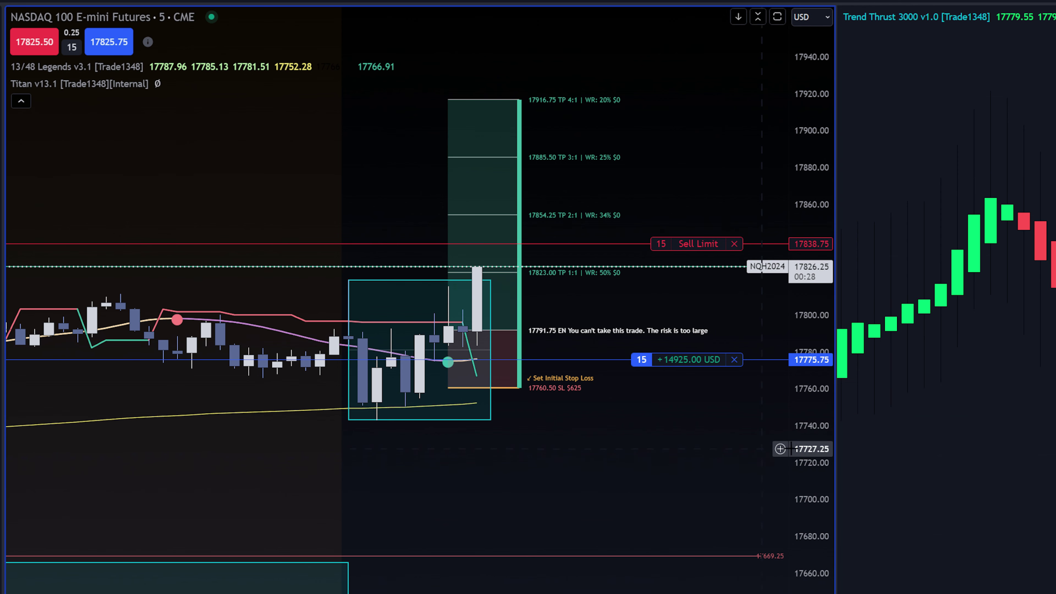
pyautogui.moveTo(816, 440); pyautogui.dragTo(812, 482)
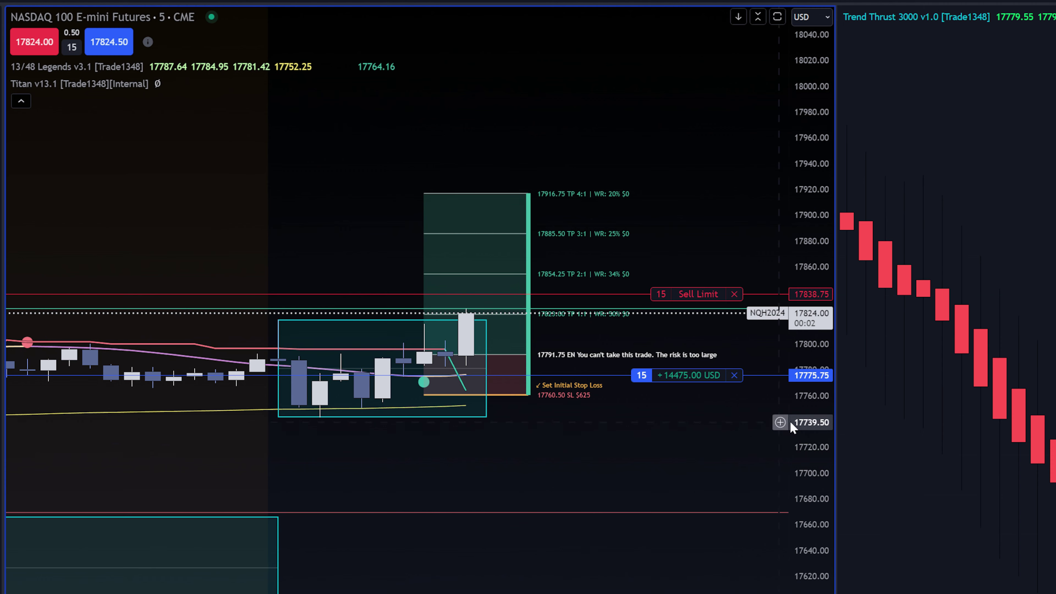
# Step: Stretch and compress the NQ price scale as price nears the 17838.75 sell limit
pyautogui.moveTo(812, 462); pyautogui.dragTo(813, 431)
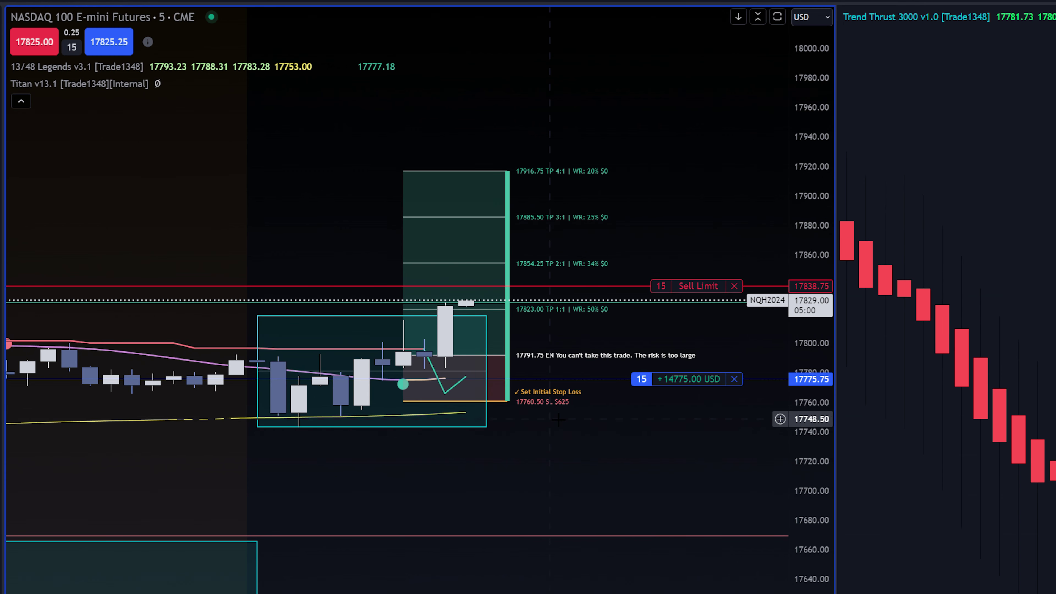
pyautogui.moveTo(815, 473); pyautogui.dragTo(813, 430)
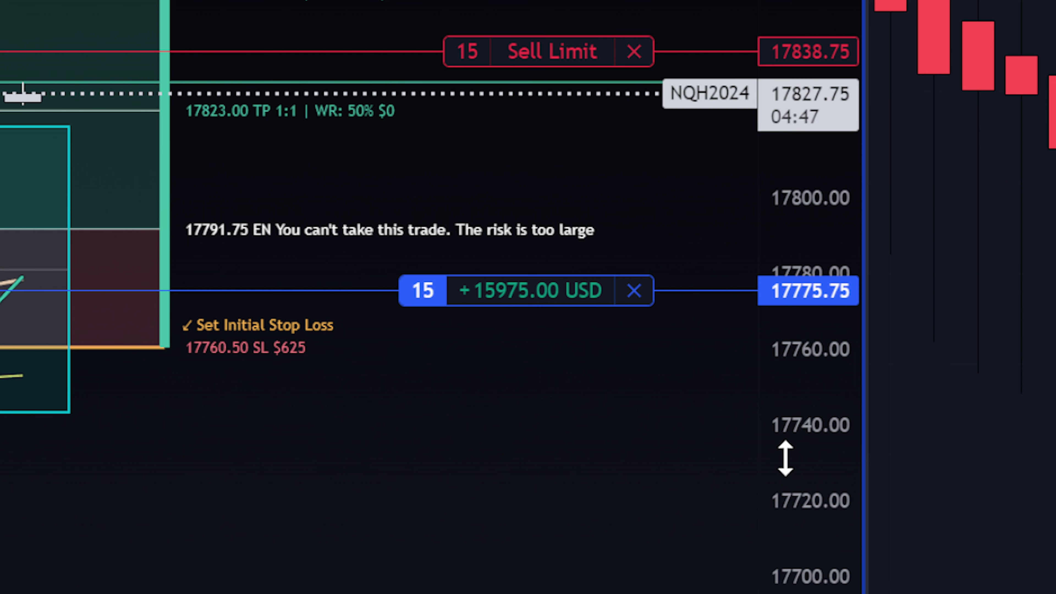
pyautogui.moveTo(785, 458); pyautogui.dragTo(789, 441)
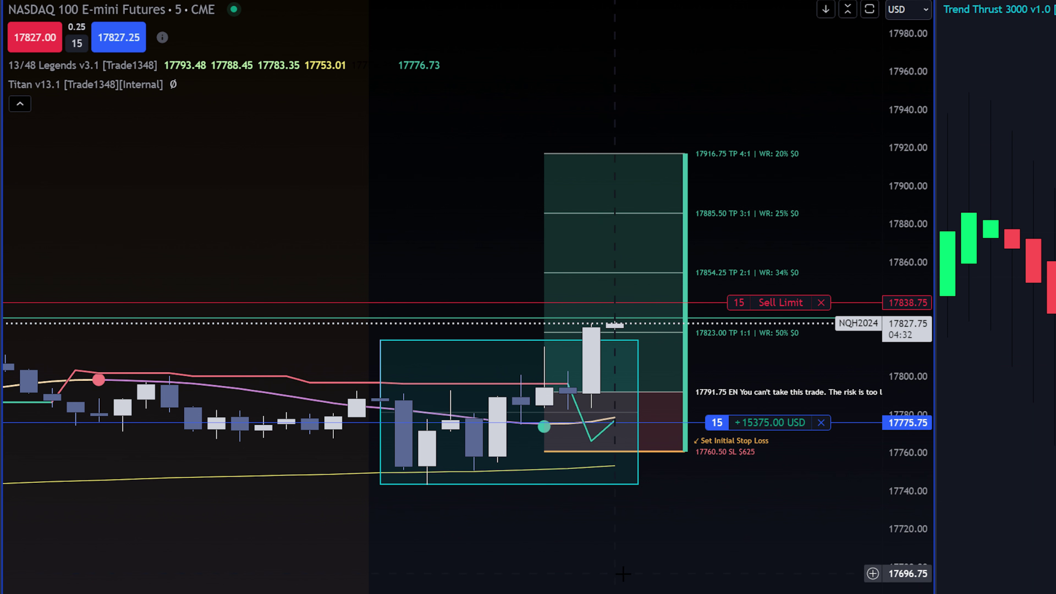
pyautogui.moveTo(912, 516); pyautogui.dragTo(910, 539)
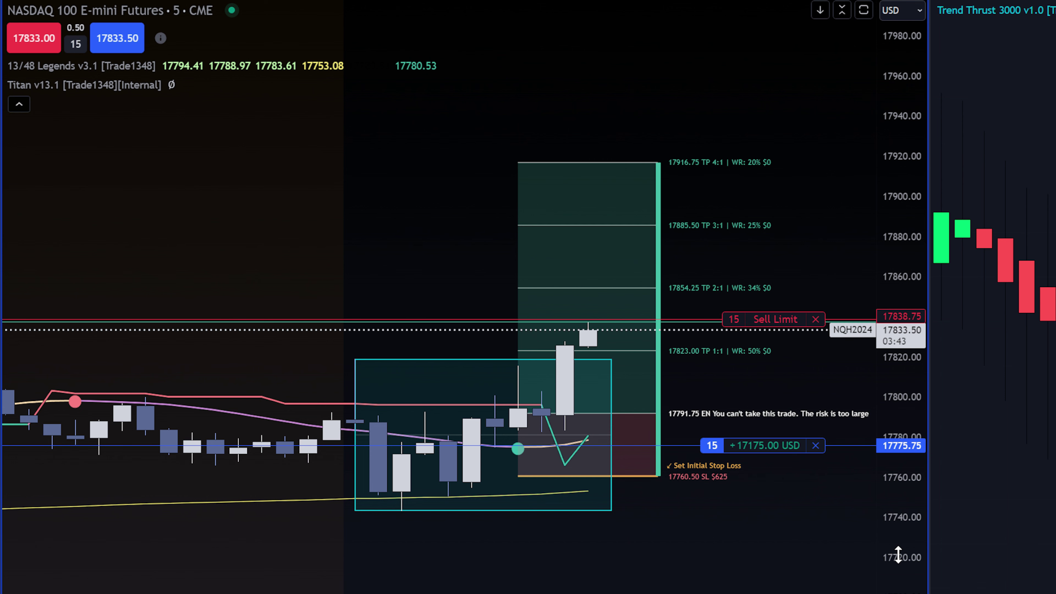
# Step: Rescale the NQ chart while the 17838.75 sell limit fills and closes the long
pyautogui.moveTo(898, 555); pyautogui.dragTo(894, 507)
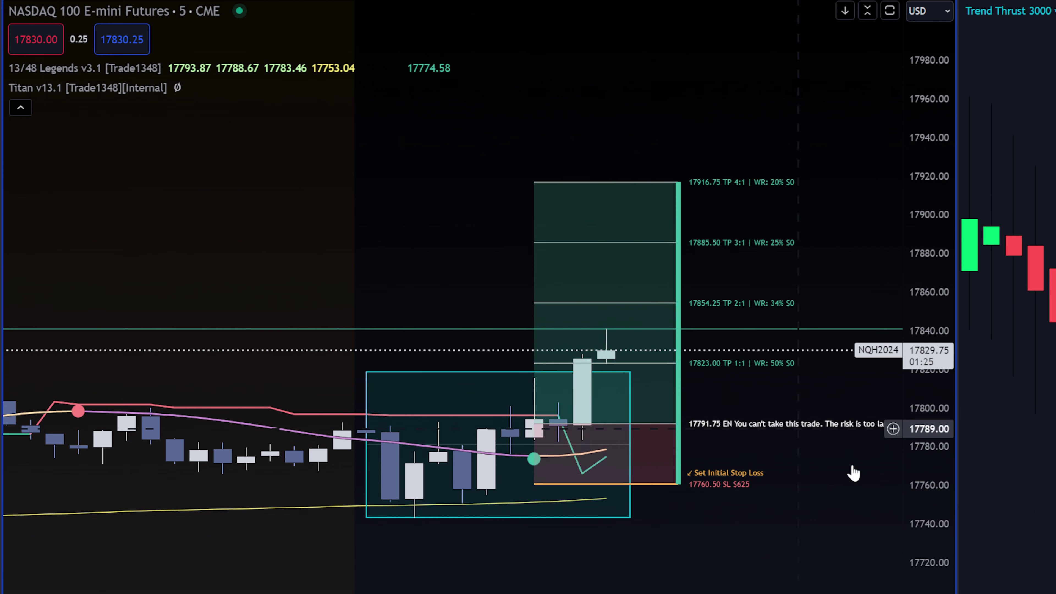
pyautogui.moveTo(922, 452); pyautogui.dragTo(922, 538)
pyautogui.moveTo(582, 540); pyautogui.dragTo(625, 425)
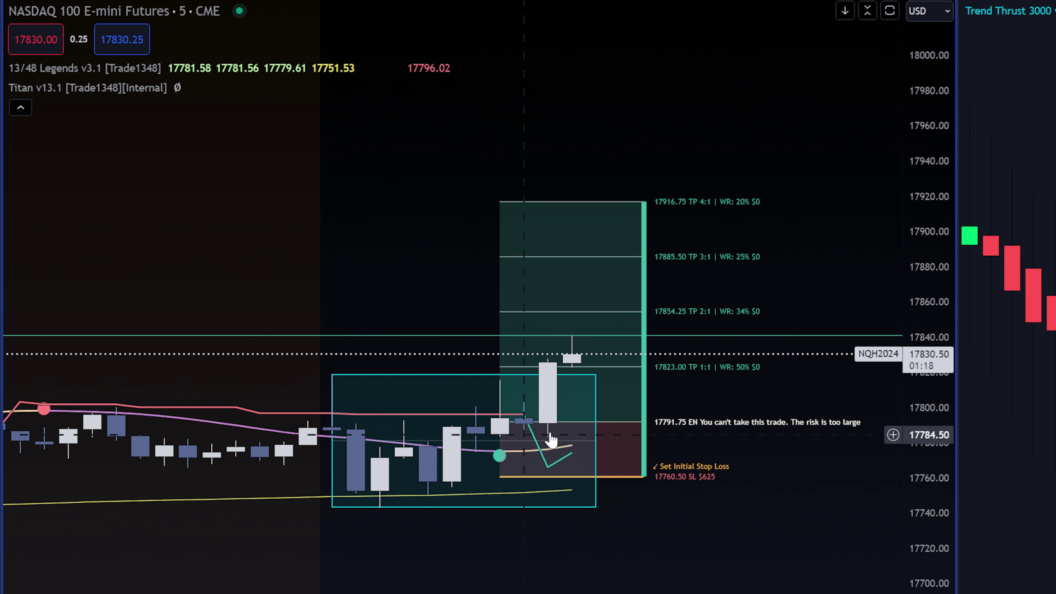
pyautogui.moveTo(940, 553); pyautogui.dragTo(484, 502)
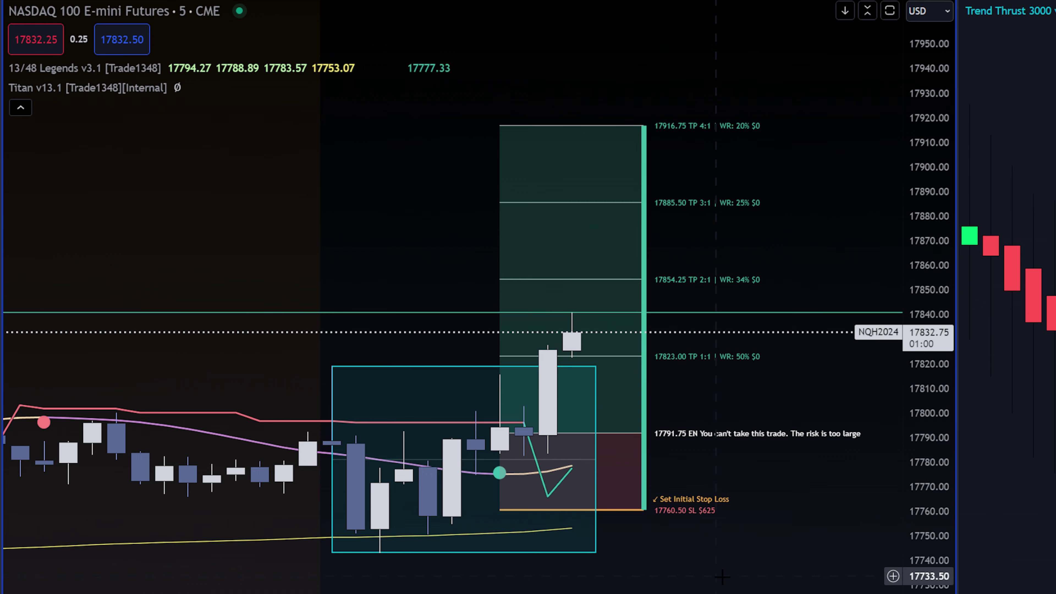
# Step: Pan both charts back to earlier bars on 13 Feb
pyautogui.moveTo(409, 331); pyautogui.dragTo(358, 143)
# Step: In the Titan v13.1 settings, confirm Draw Historical Designs is ticked under Historical Trade Designs
pyautogui.moveTo(59, 55)
pyautogui.click(118, 56)
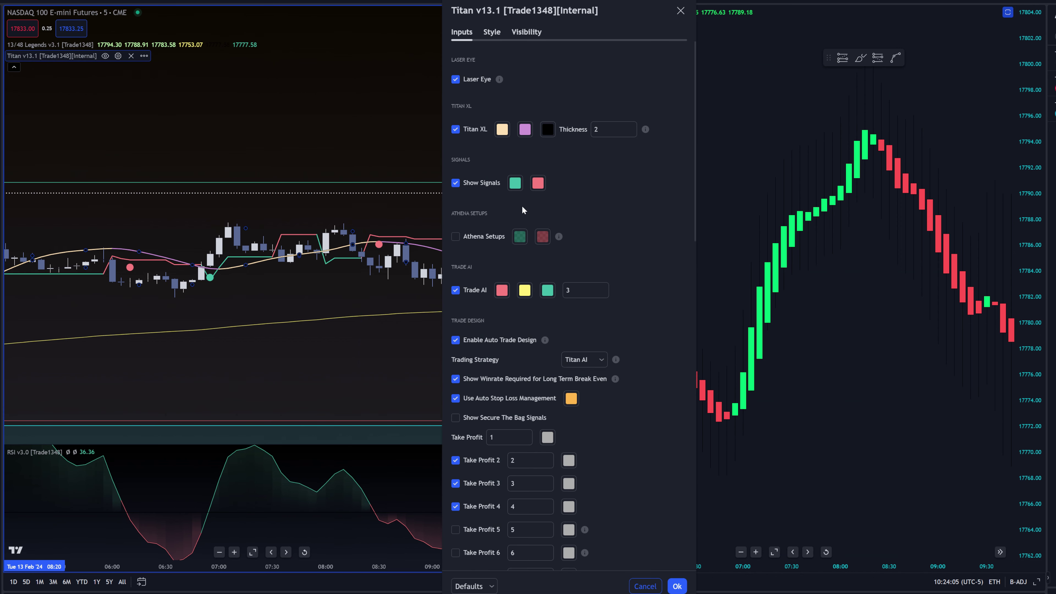
pyautogui.scroll(-10, 622, 317)
pyautogui.scroll(-8, 640, 343)
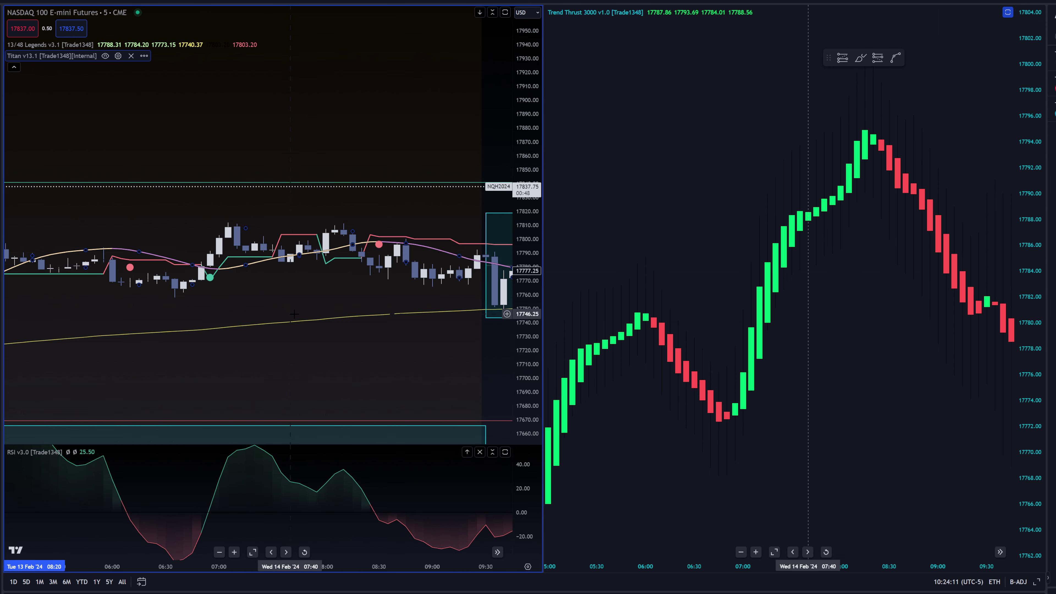
pyautogui.scroll(-5, 293, 229)
# Step: Pan the NQ 5-minute chart across 13 Feb to inspect each Titan trade design box
pyautogui.moveTo(294, 229); pyautogui.dragTo(280, 146)
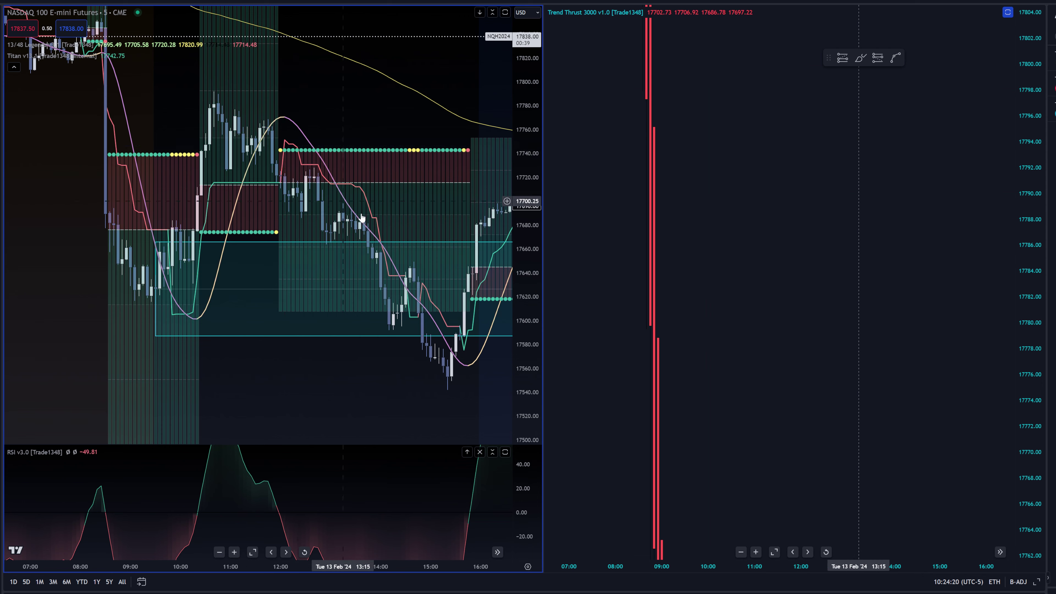
pyautogui.moveTo(302, 273); pyautogui.dragTo(337, 284)
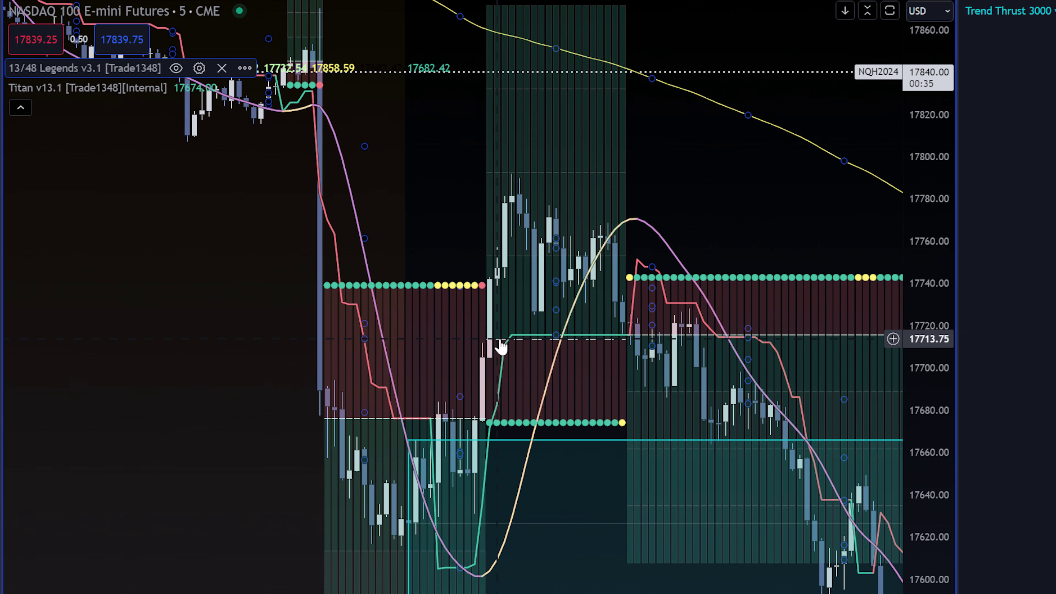
pyautogui.moveTo(588, 515); pyautogui.dragTo(344, 297)
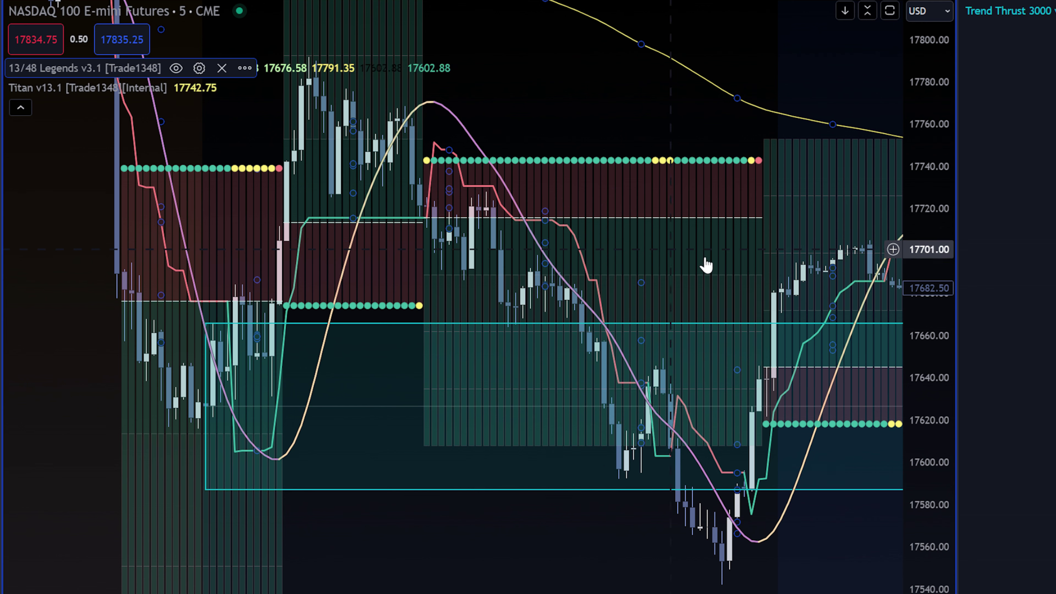
pyautogui.moveTo(628, 504); pyautogui.dragTo(562, 481)
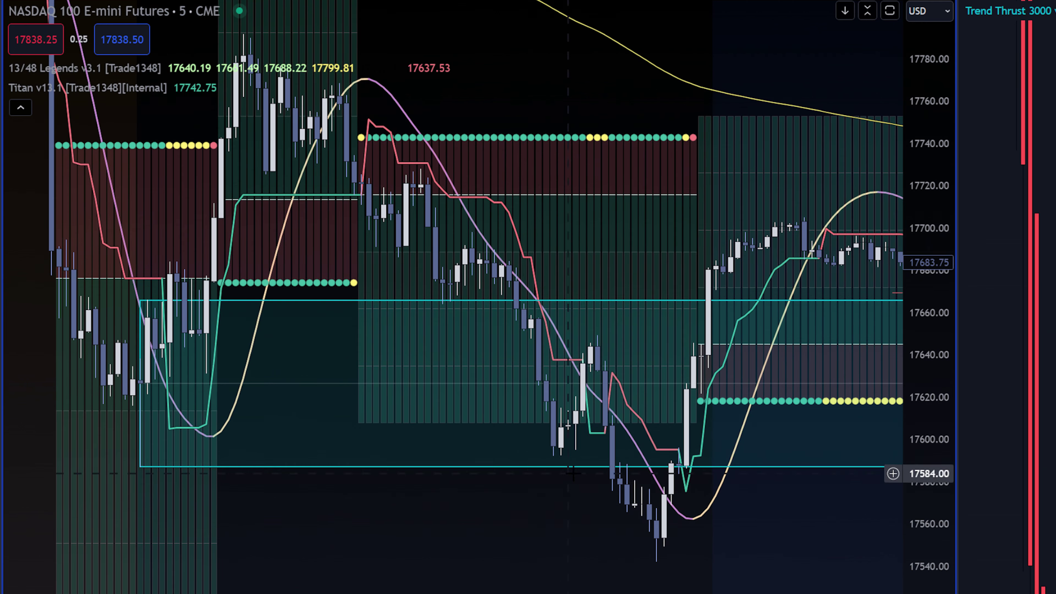
pyautogui.moveTo(636, 565); pyautogui.dragTo(456, 591)
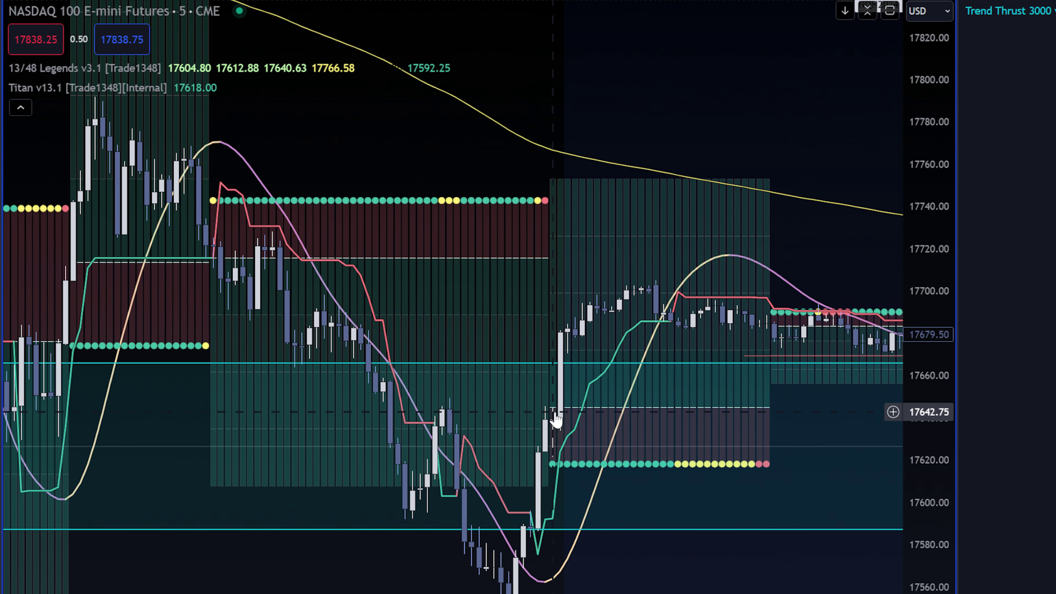
# Step: Zoom out so the entire 13 Feb NQ session and its trade designs are in view
pyautogui.scroll(-3, 377, 507)
pyautogui.scroll(3, 698, 589)
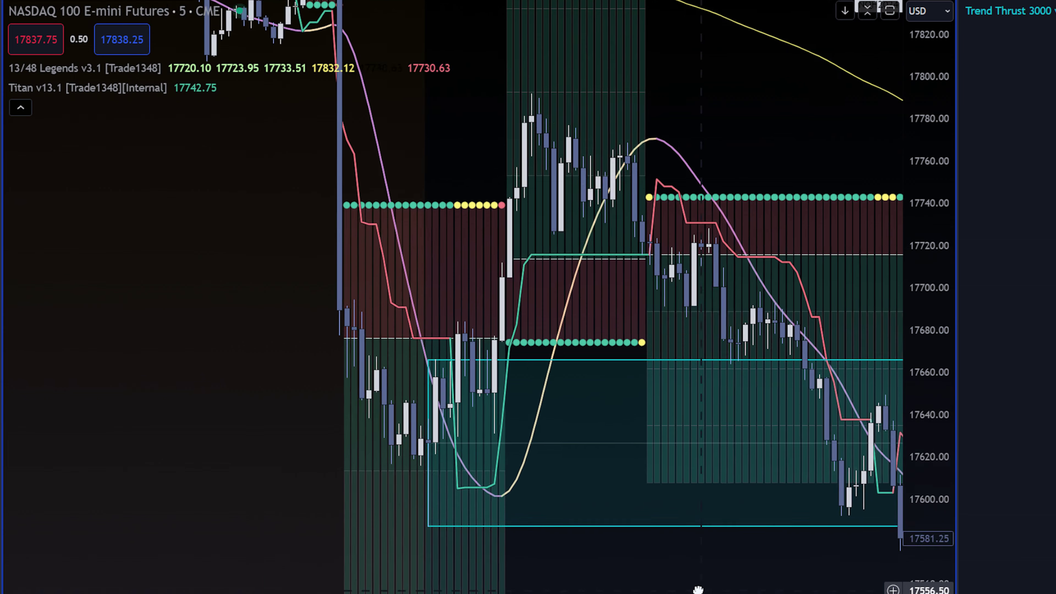
pyautogui.moveTo(539, 536); pyautogui.dragTo(766, 436)
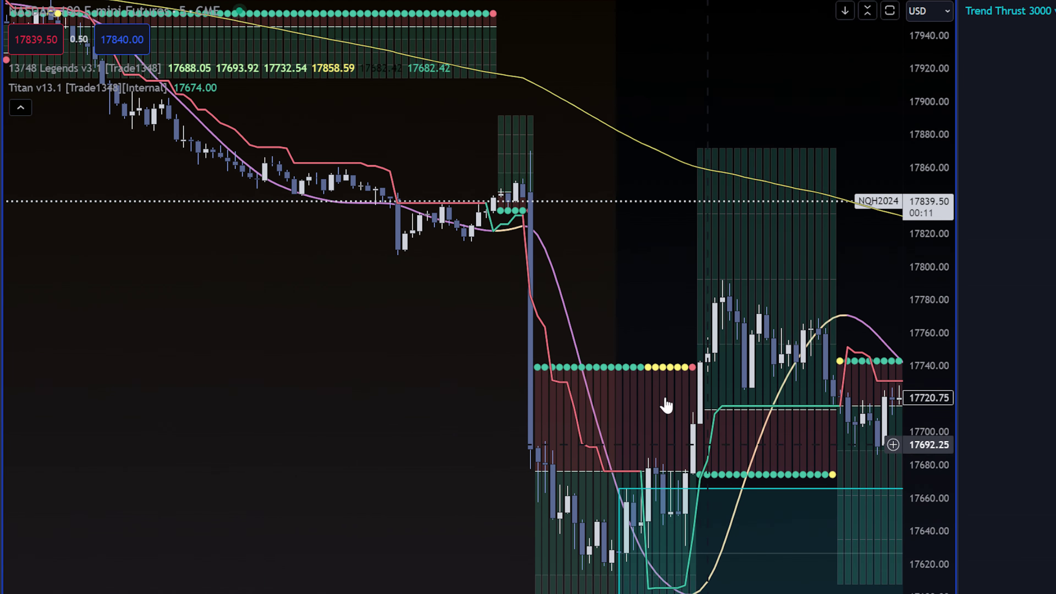
pyautogui.scroll(-3, 766, 398)
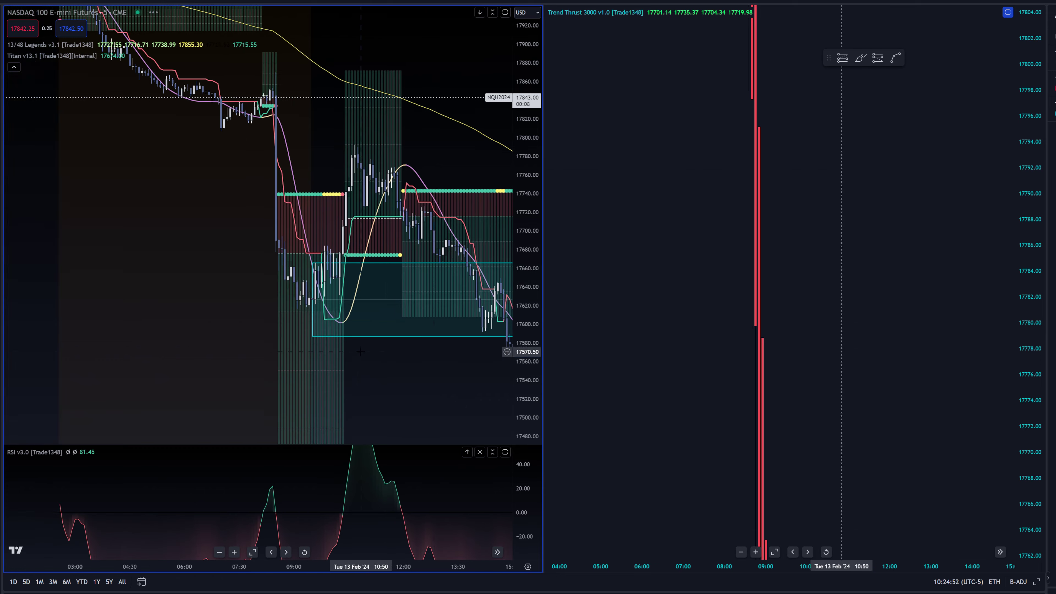
pyautogui.moveTo(383, 366); pyautogui.dragTo(217, 366)
pyautogui.scroll(-1, 234, 55)
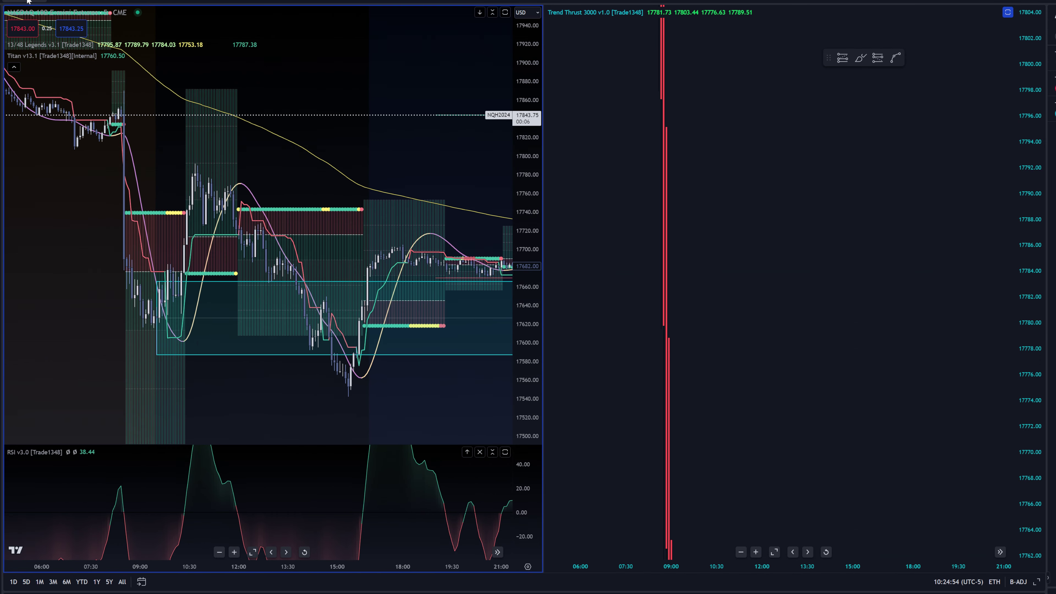
pyautogui.click(26, 2)
# Step: Load ES futures and pan to Titan's 13 Feb trade designs near 5000 and 4983.50
pyautogui.write('ES')
pyautogui.click(476, 225)
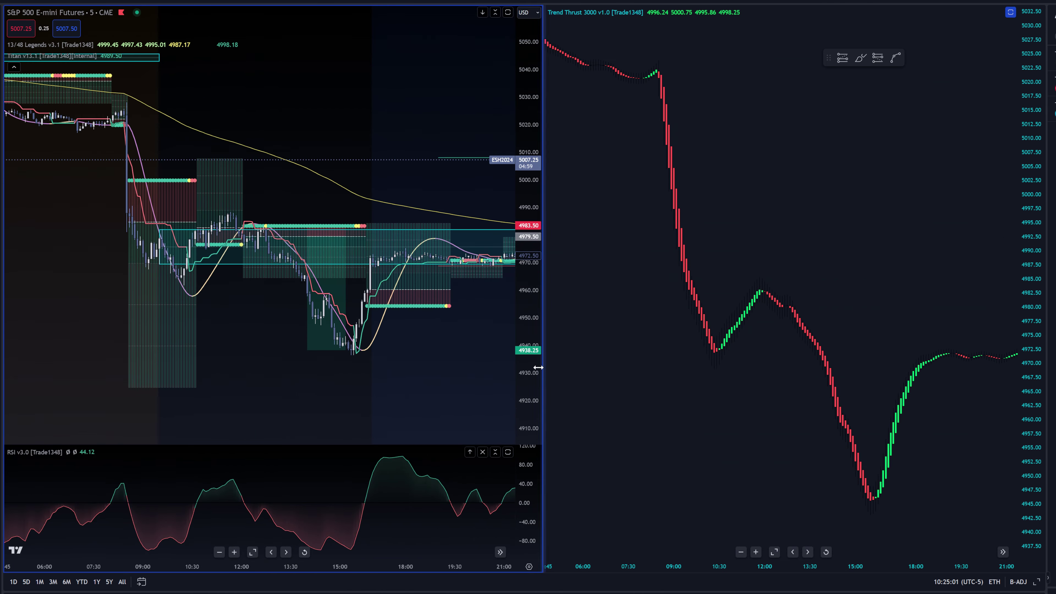
pyautogui.moveTo(285, 362); pyautogui.dragTo(329, 281)
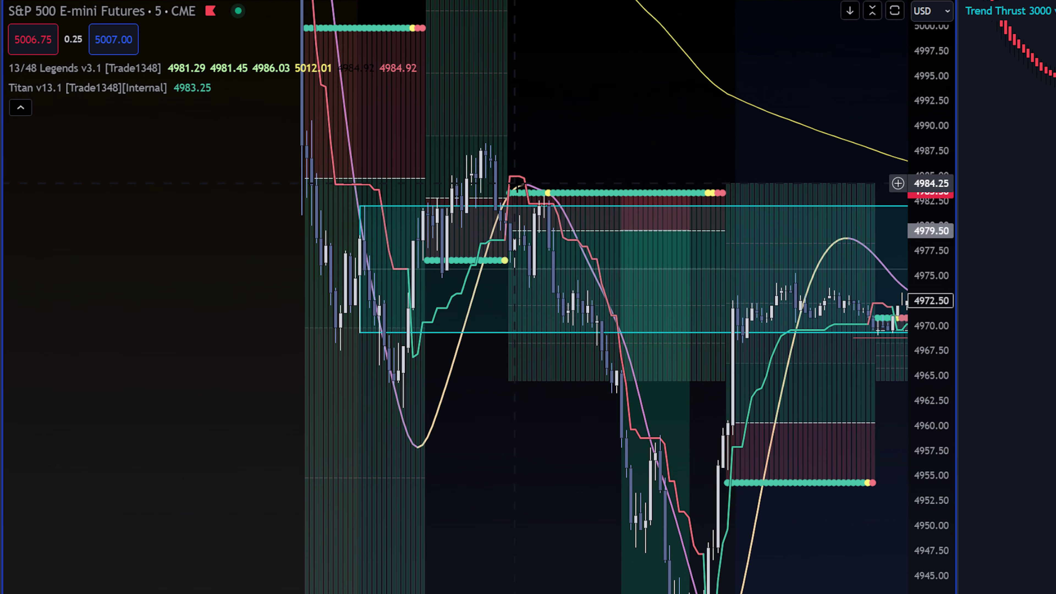
pyautogui.moveTo(494, 187); pyautogui.dragTo(511, 189)
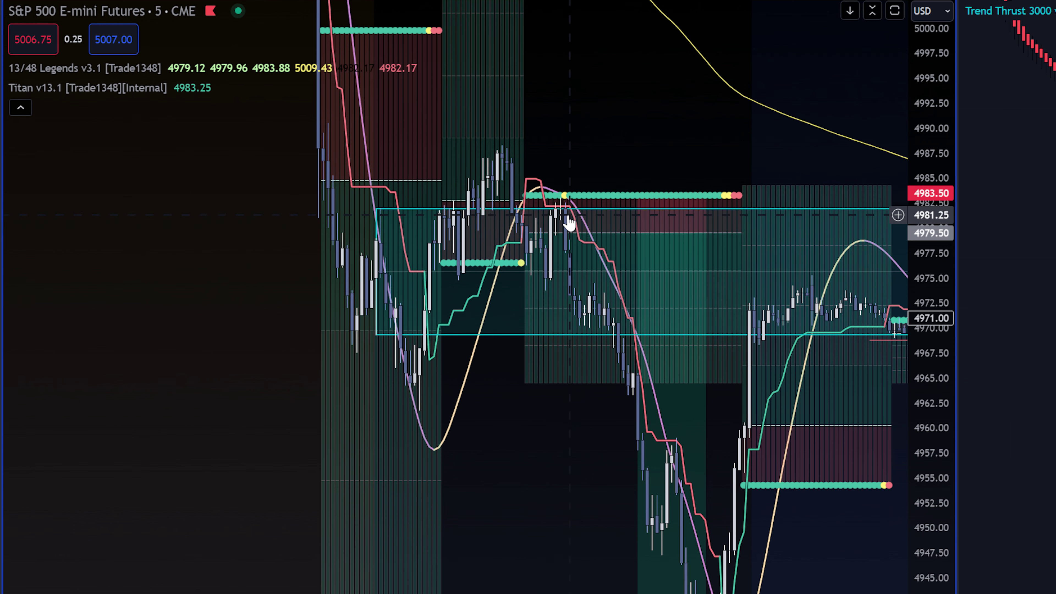
pyautogui.moveTo(672, 472)
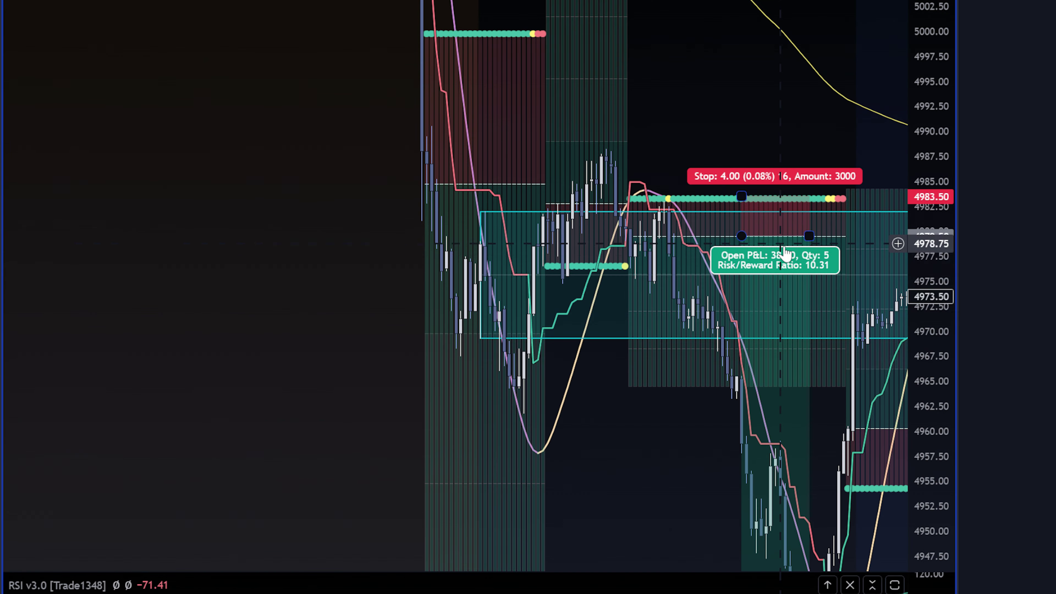
pyautogui.moveTo(624, 236); pyautogui.dragTo(589, 117)
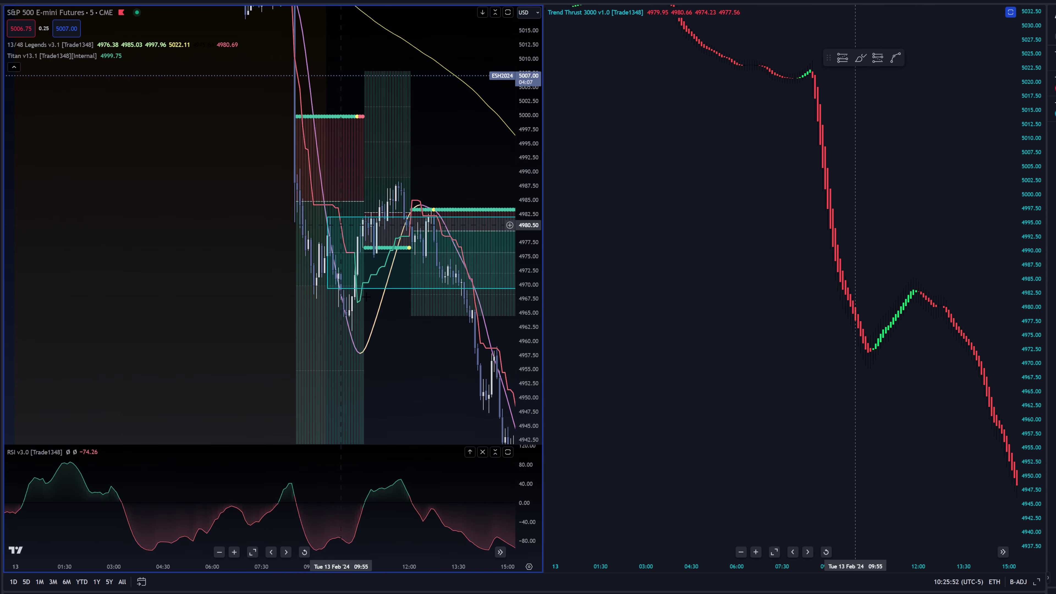
# Step: Zoom the ES chart to the 12 Feb Titan trade design, stretching candles around 5042.50–5060
pyautogui.scroll(-10, 467, 197)
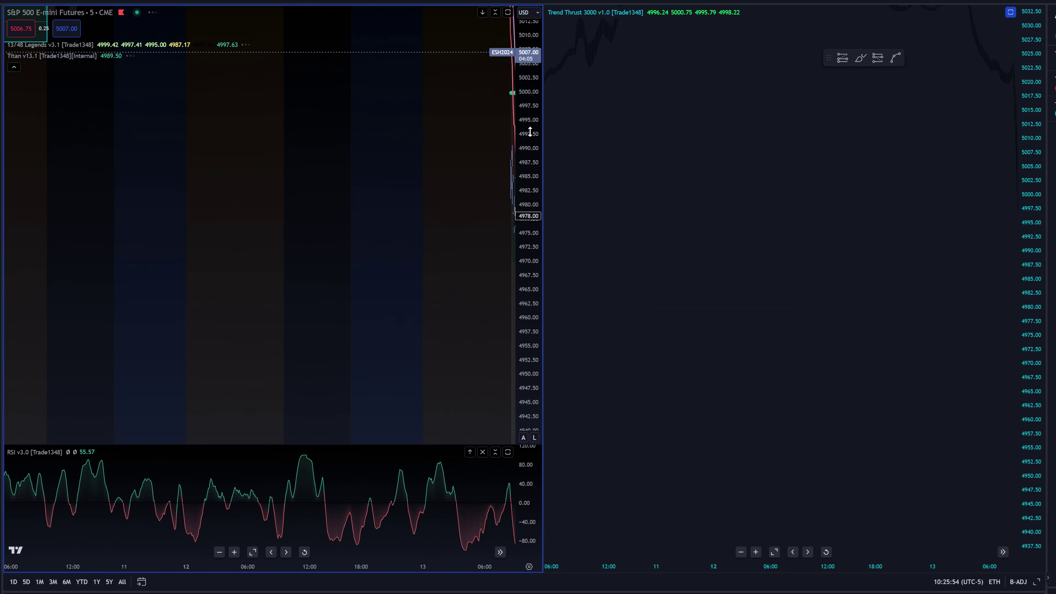
pyautogui.scroll(5, 802, 250)
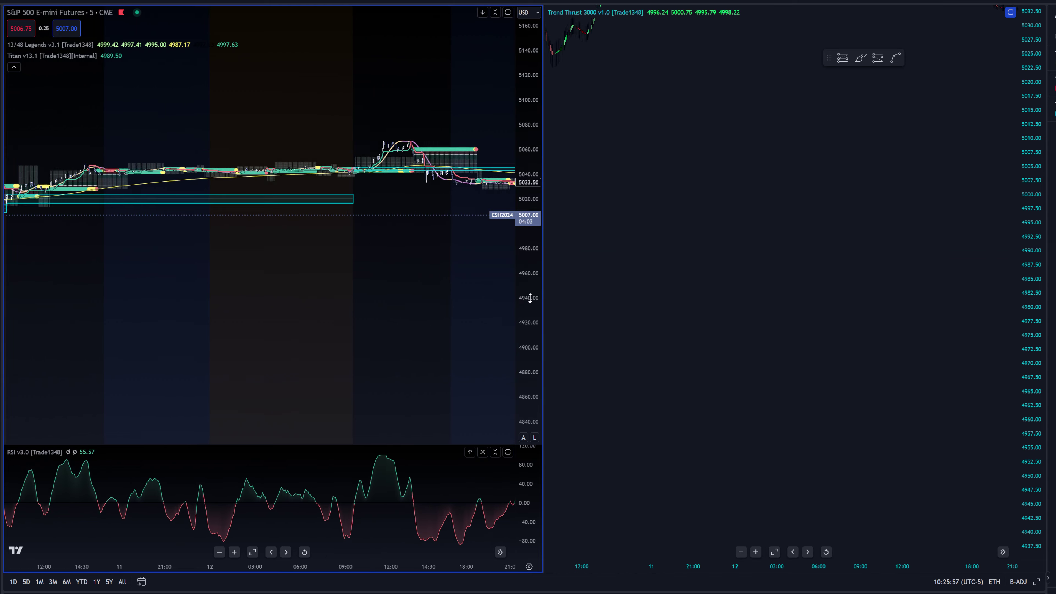
pyautogui.scroll(2, 488, 57)
pyautogui.moveTo(488, 57); pyautogui.dragTo(532, 246)
pyautogui.moveTo(397, 418); pyautogui.dragTo(412, 258)
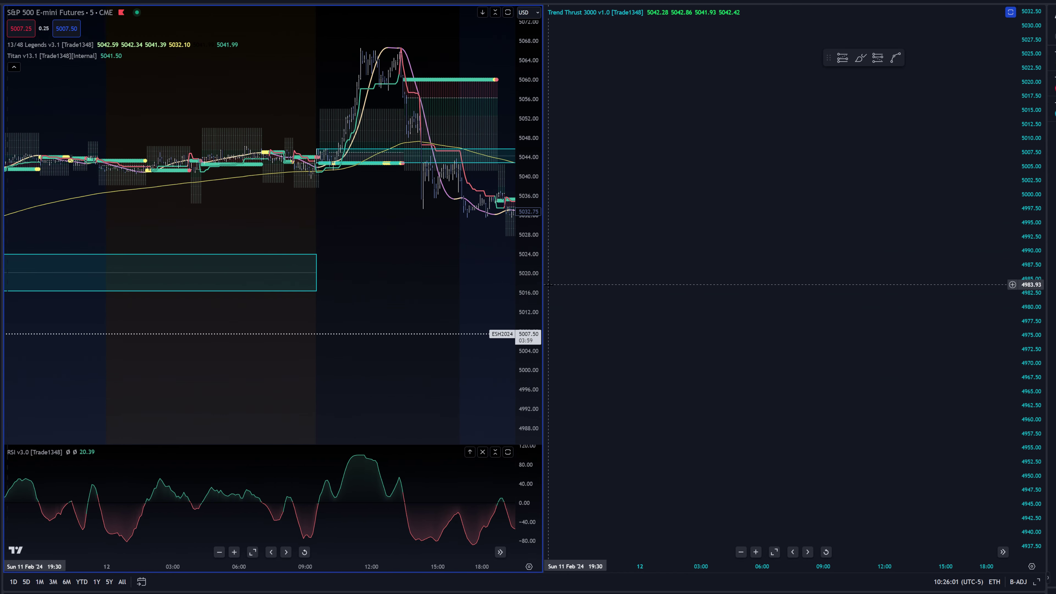
pyautogui.moveTo(537, 254); pyautogui.dragTo(538, 231)
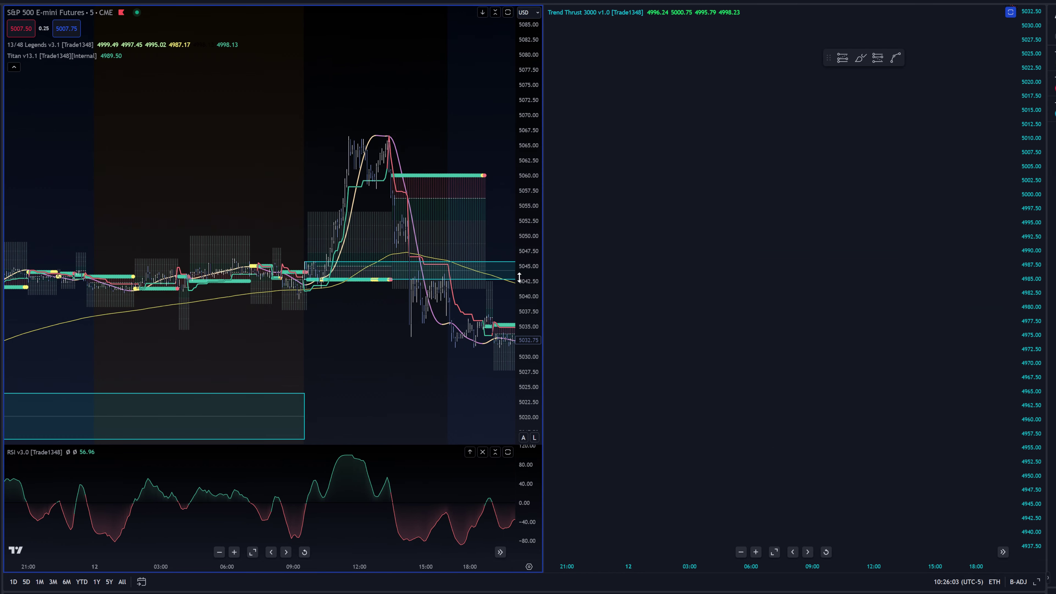
pyautogui.moveTo(519, 277); pyautogui.dragTo(520, 256)
pyautogui.scroll(2, 332, 283)
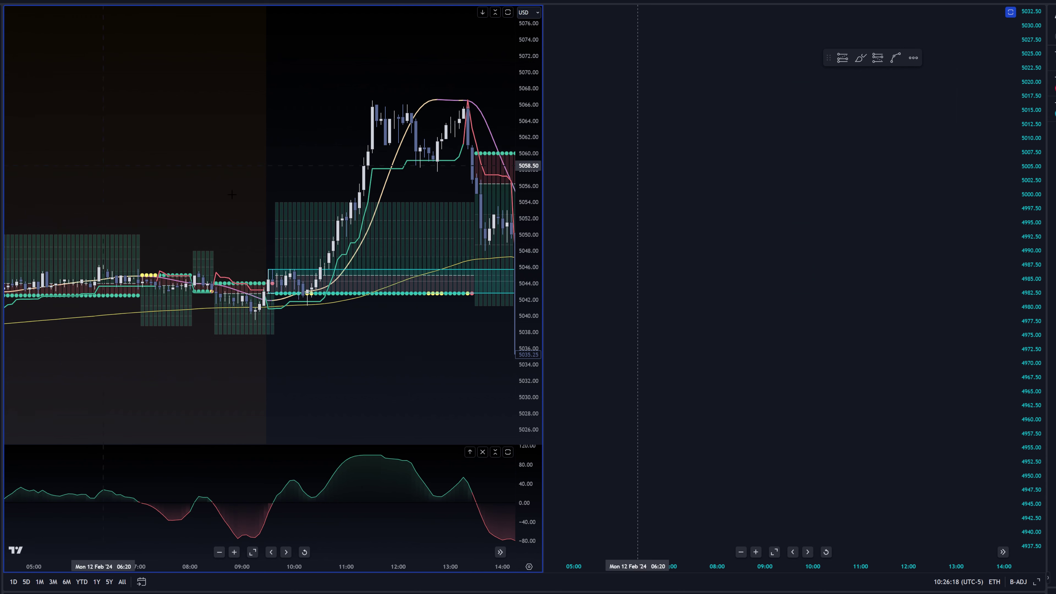
# Step: Measure the ES climb from 5045.25 at the 10:30 bar to the 5068.50 high: 23.25 points
pyautogui.keyDown('shift'); pyautogui.click(320, 274); pyautogui.keyUp('shift')
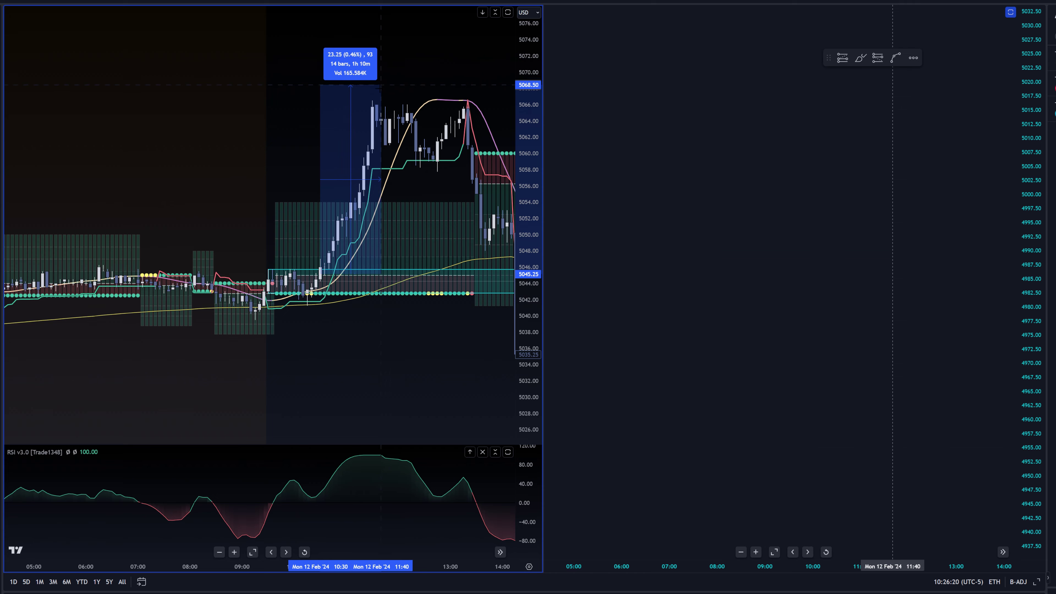